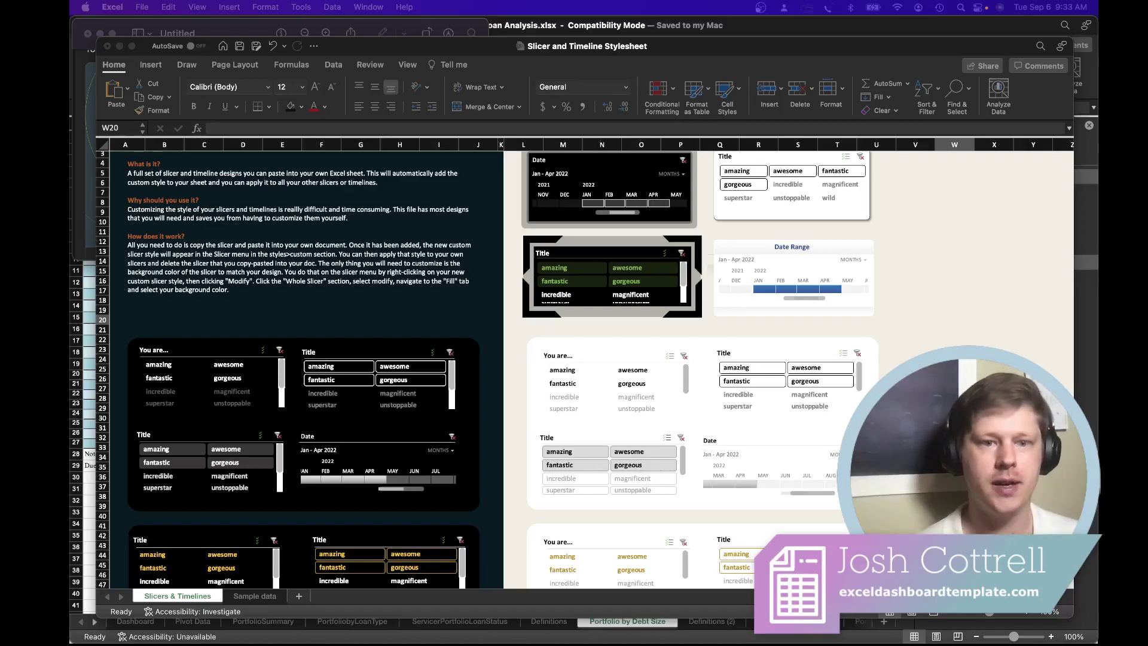
# Select the white Title slicer at the upper right of the Slicers & Timelines sheet
pyautogui.scroll(5, 542, 291)
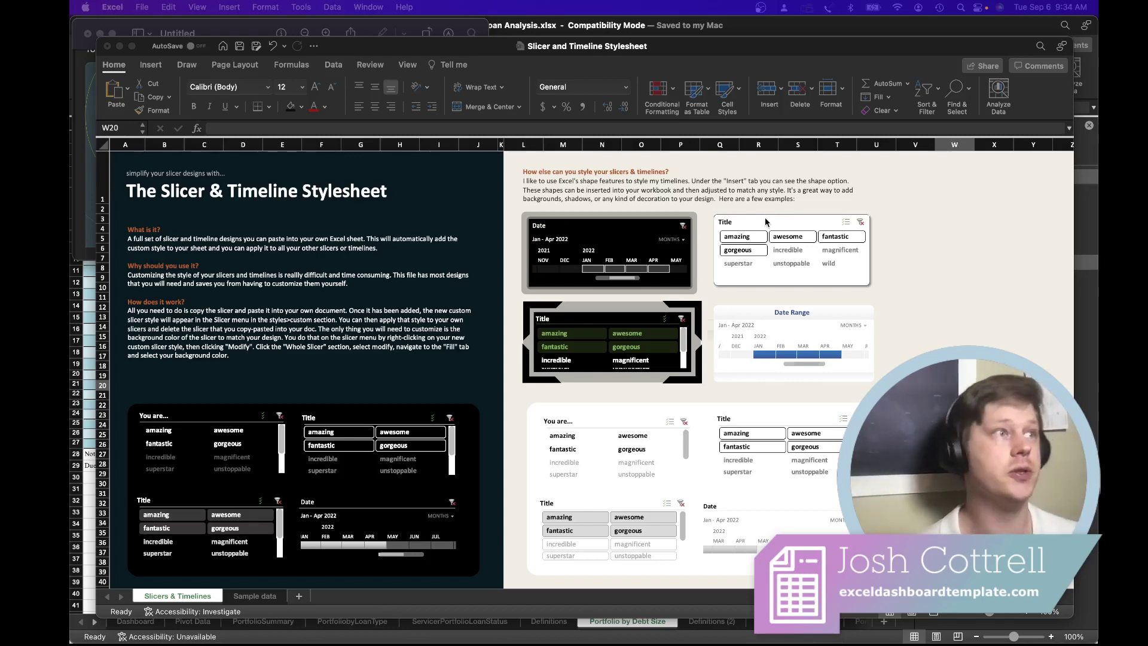
pyautogui.click(765, 219)
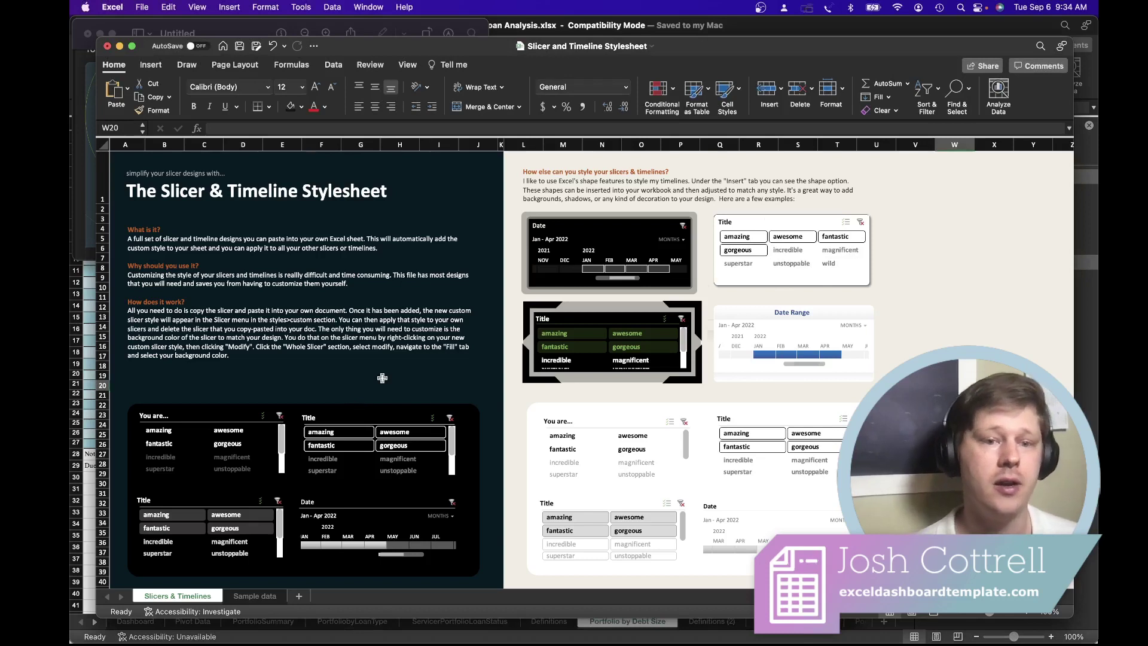
pyautogui.click(814, 220)
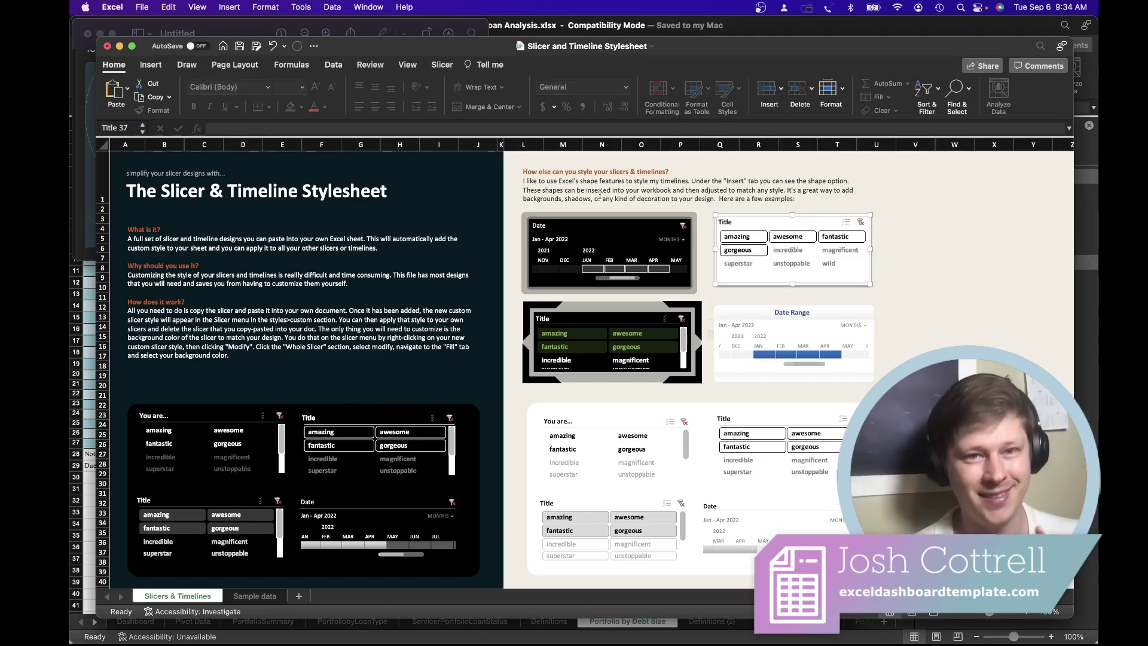
# Review the Table elements of custom style Slicer Style 2 2 2 2, then cancel without changes
pyautogui.click(443, 64)
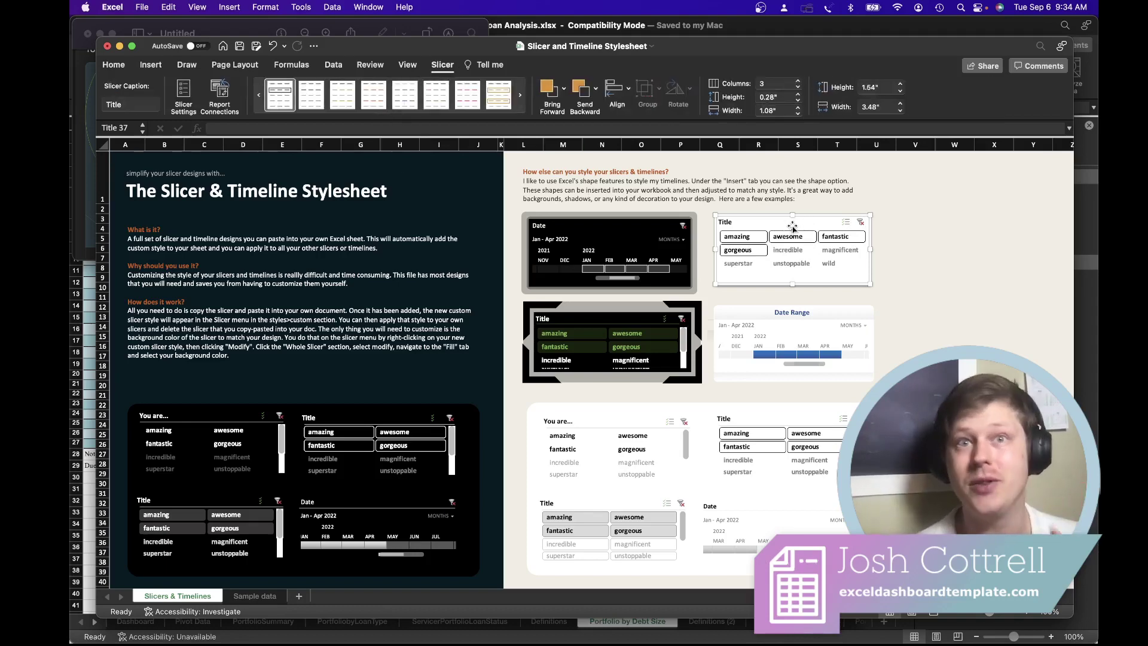
pyautogui.rightClick(279, 90)
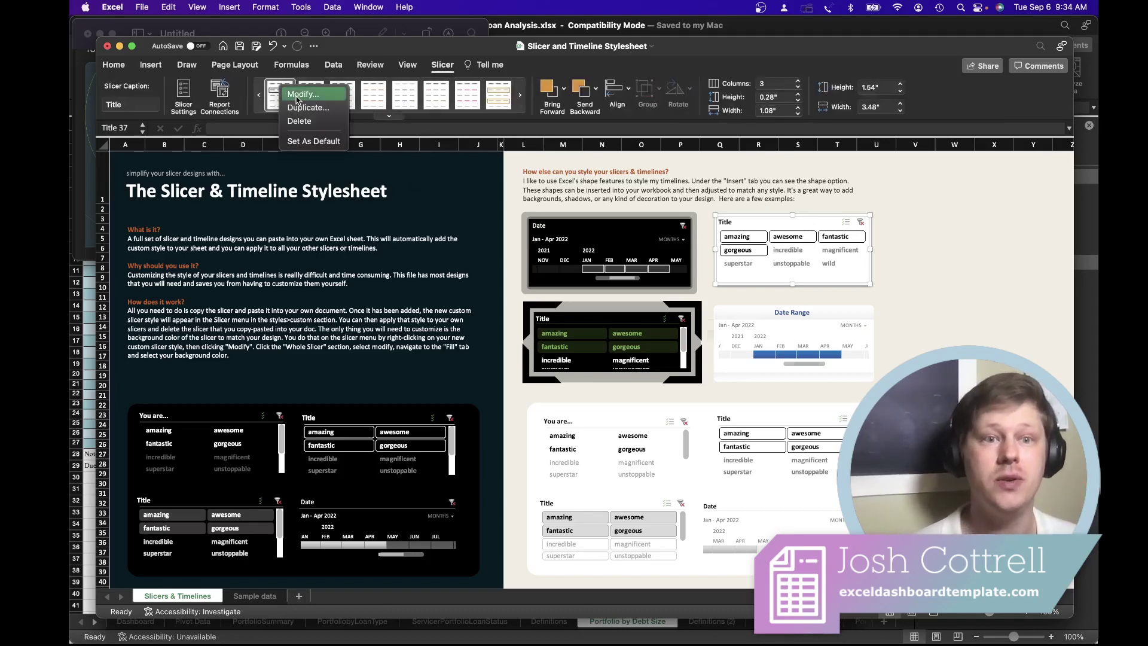
pyautogui.click(302, 93)
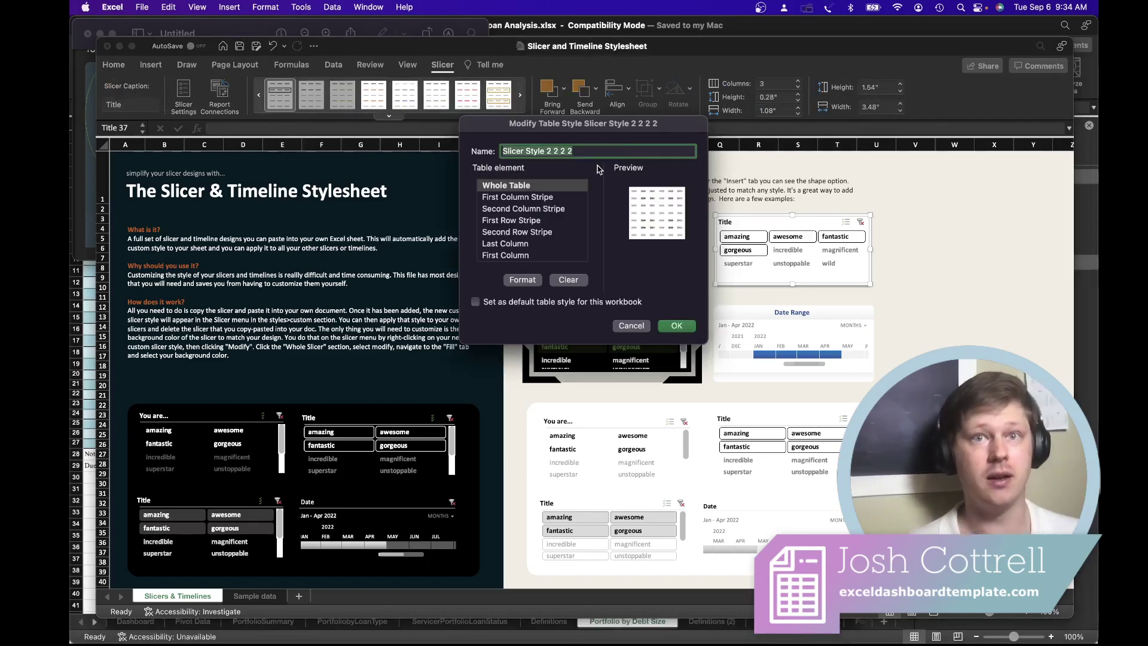
pyautogui.scroll(-3, 536, 239)
pyautogui.scroll(5, 537, 243)
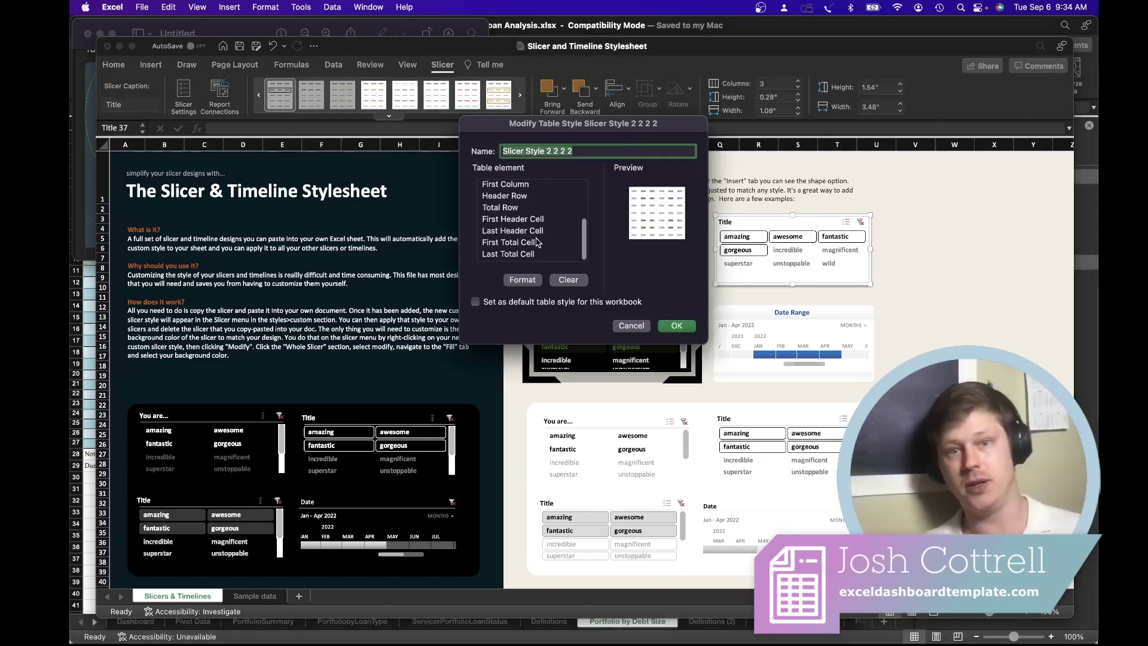
pyautogui.click(631, 325)
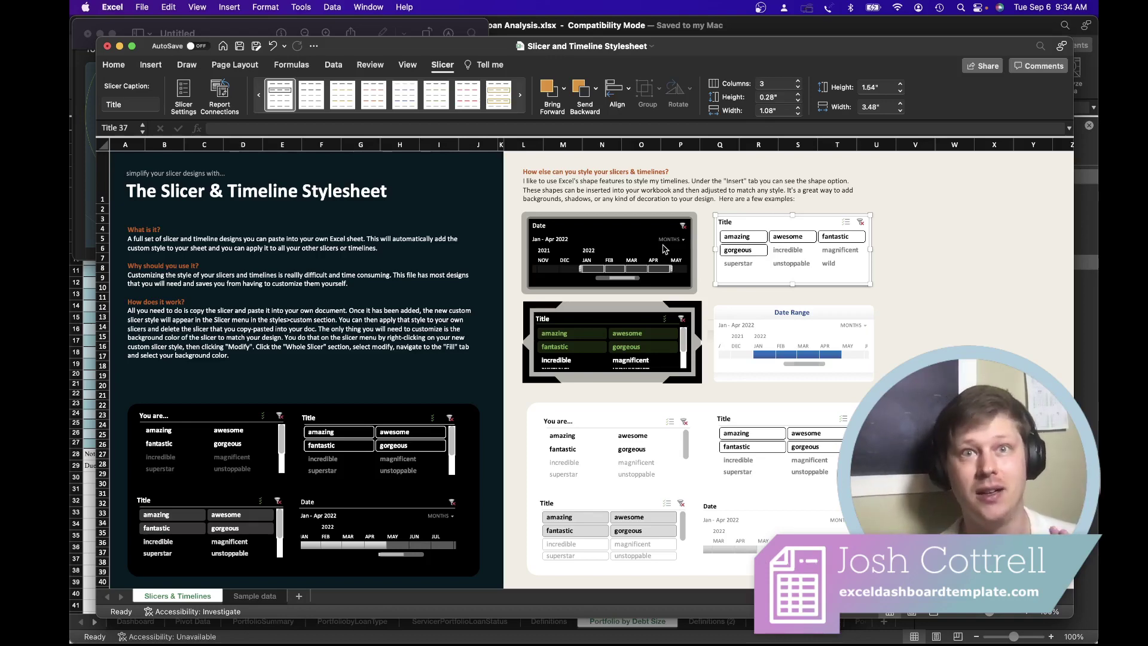
# Scroll the stylesheet down and back up to review the slicer designs
pyautogui.scroll(-2, 688, 239)
pyautogui.scroll(2, 657, 242)
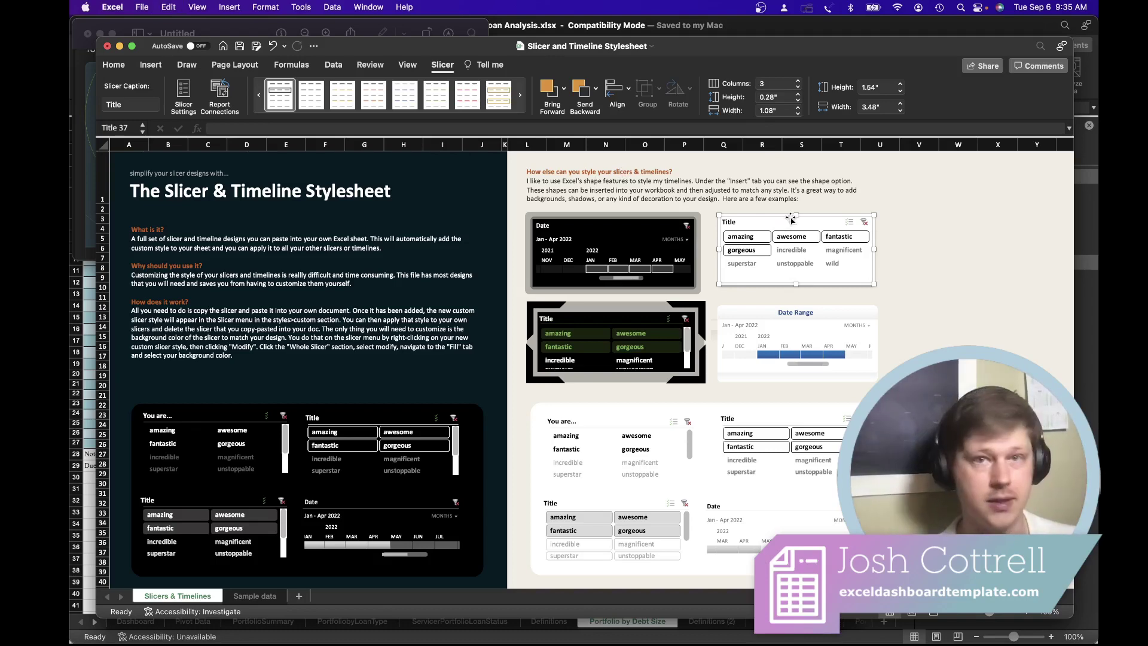
# Paste a copy of the Title slicer at cell W4 and move it to the sheet's top right
pyautogui.click(958, 229)
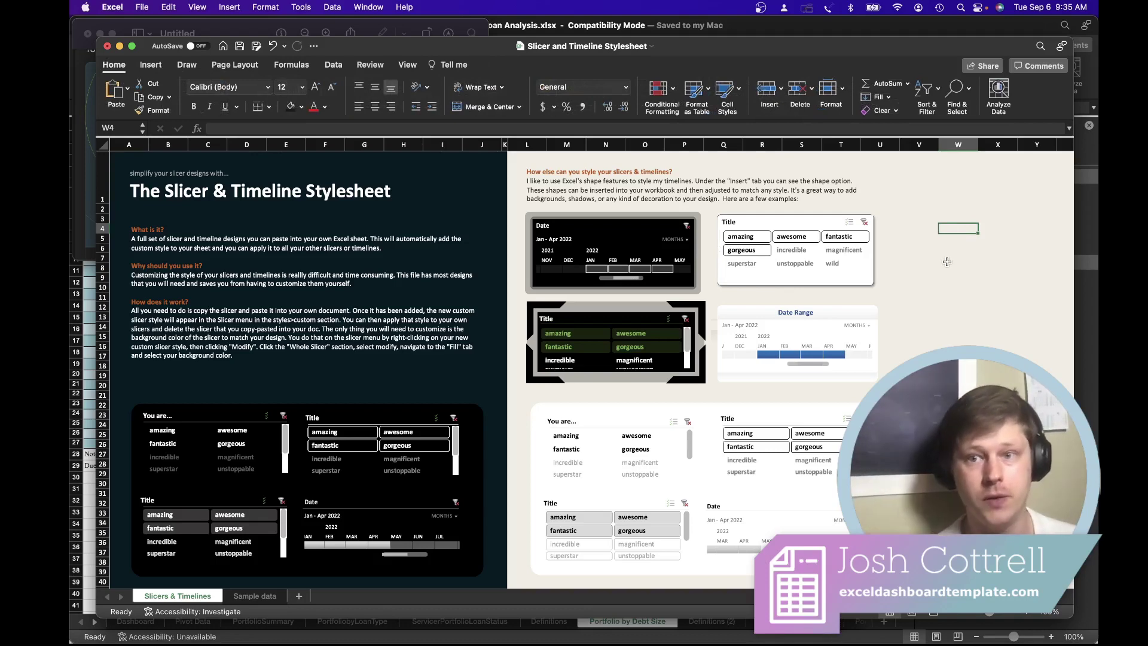
pyautogui.press('super+v')
pyautogui.moveTo(994, 224); pyautogui.dragTo(954, 199)
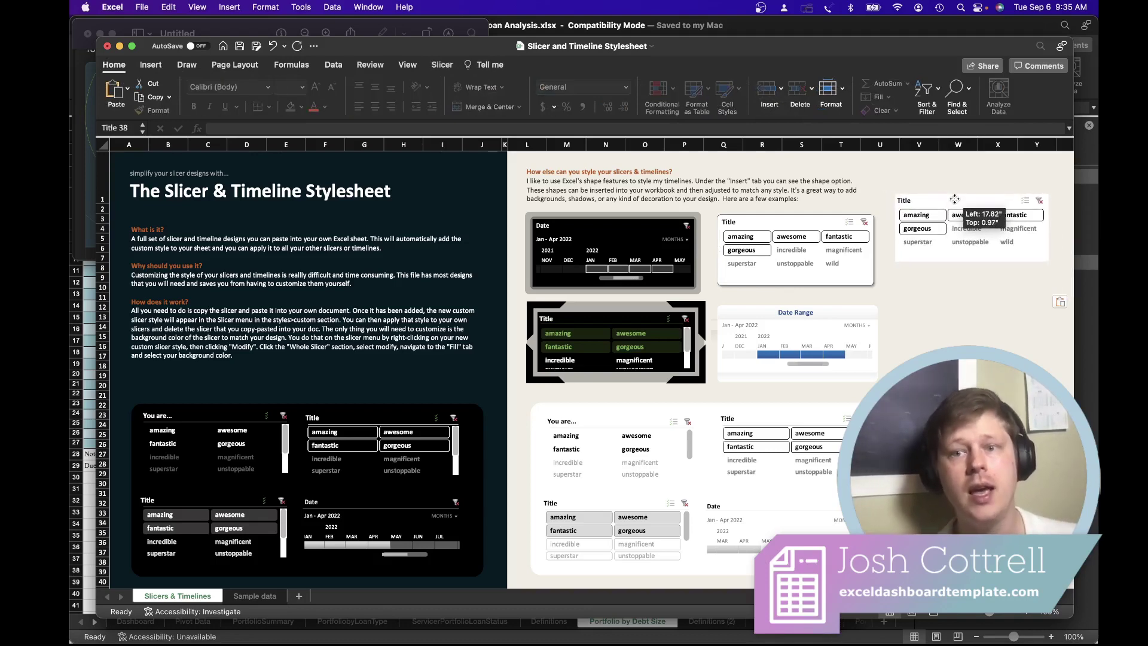
# Confirm the slicer style gallery now lists the Custom style, then delete the pasted copy
pyautogui.click(446, 66)
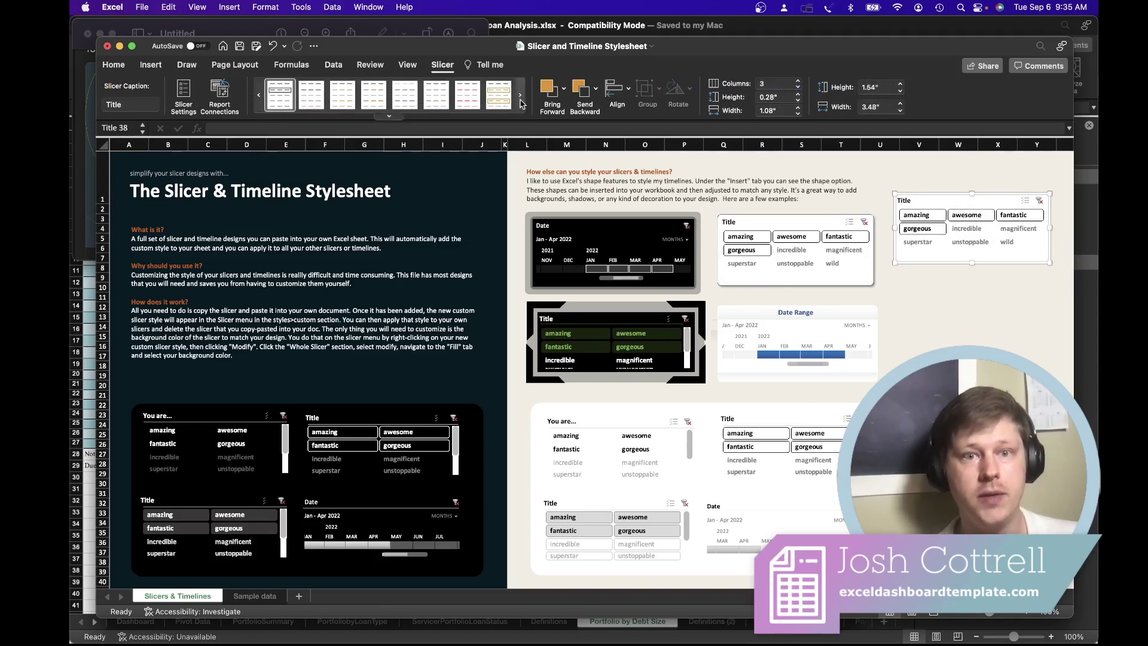
pyautogui.click(390, 116)
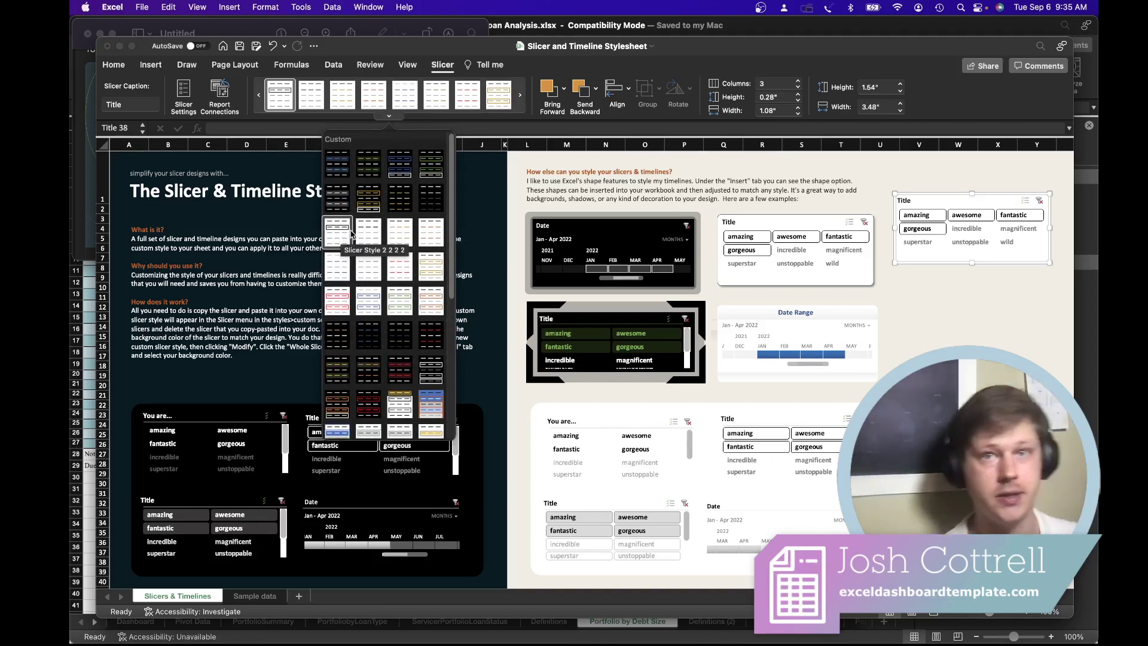
pyautogui.click(982, 194)
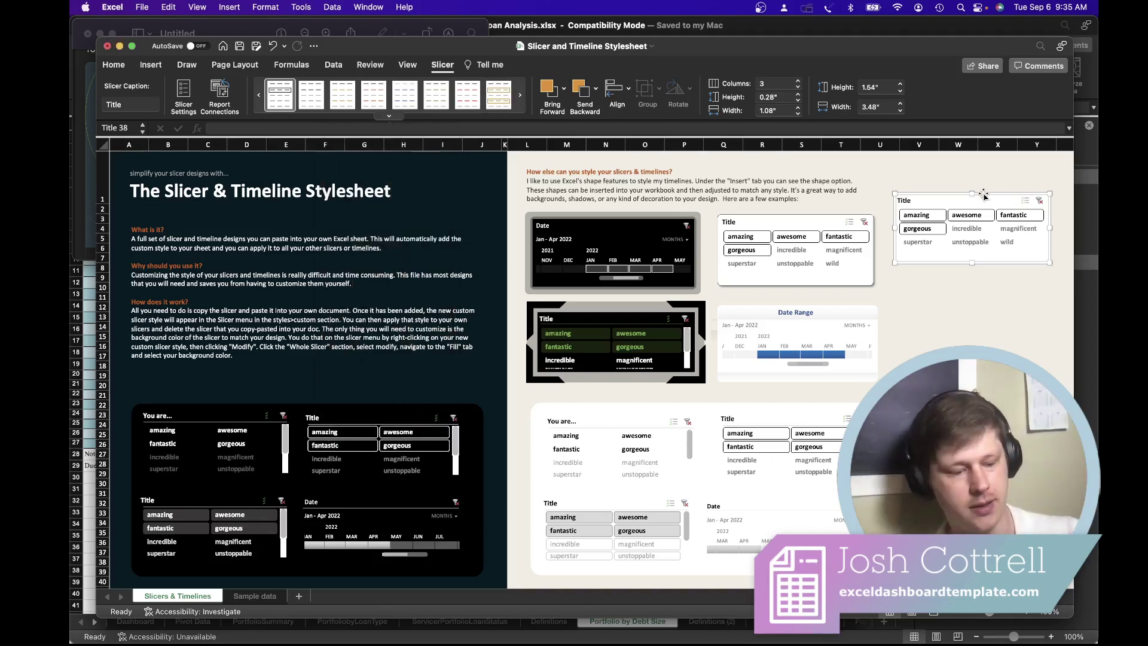
pyautogui.press('Delete')
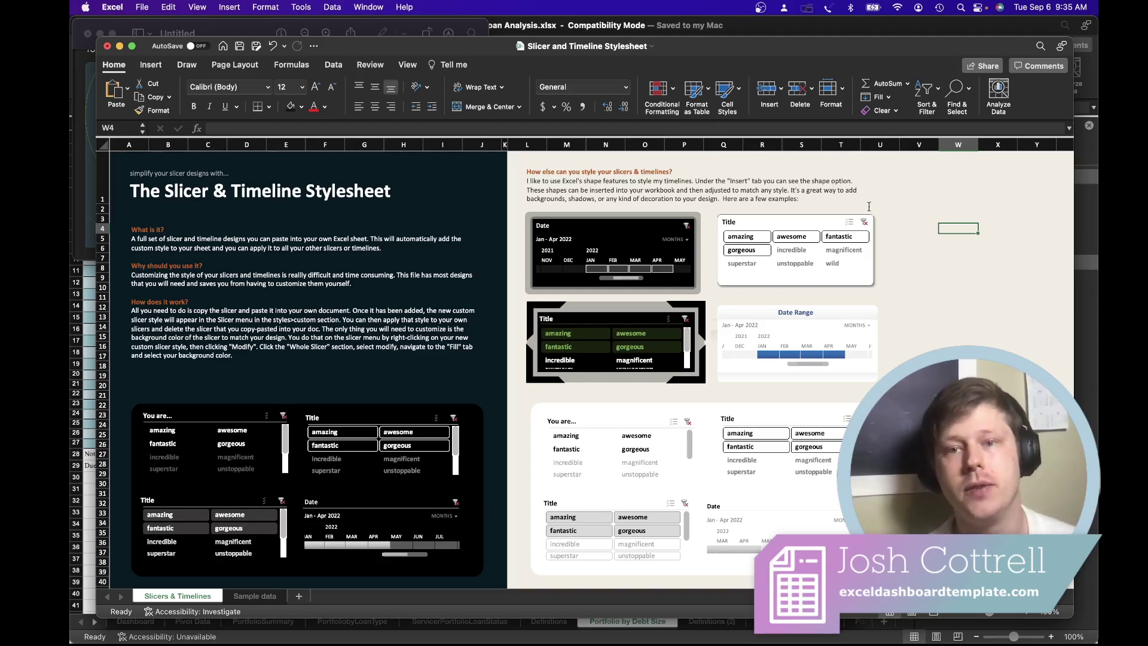
pyautogui.scroll(-1, 946, 217)
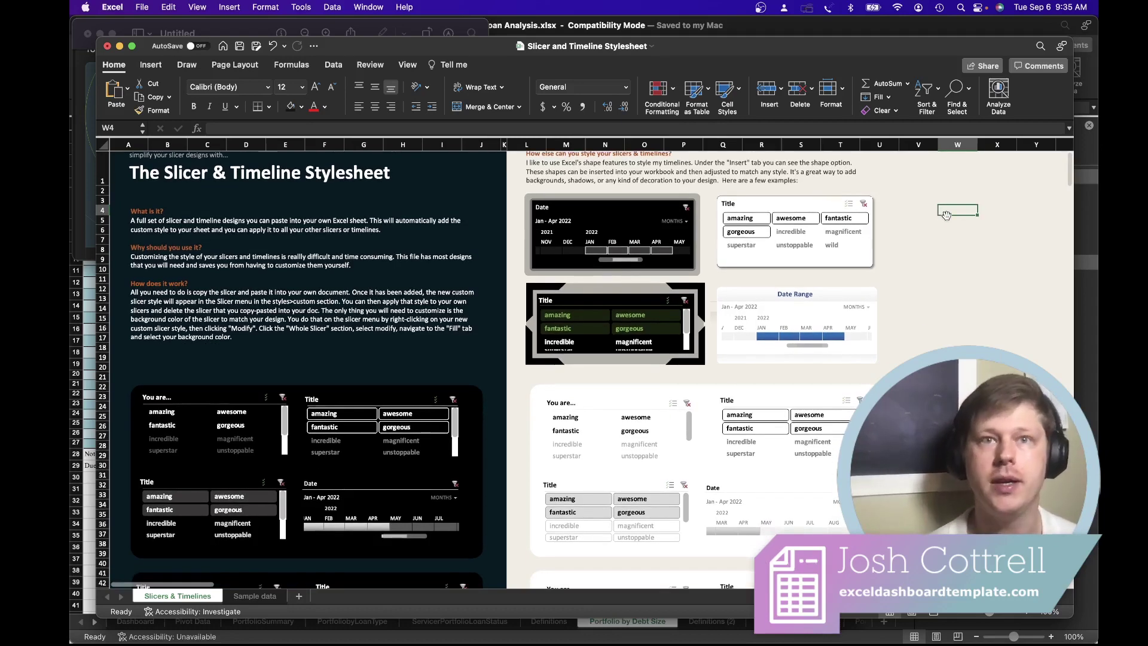
pyautogui.scroll(-10, 945, 217)
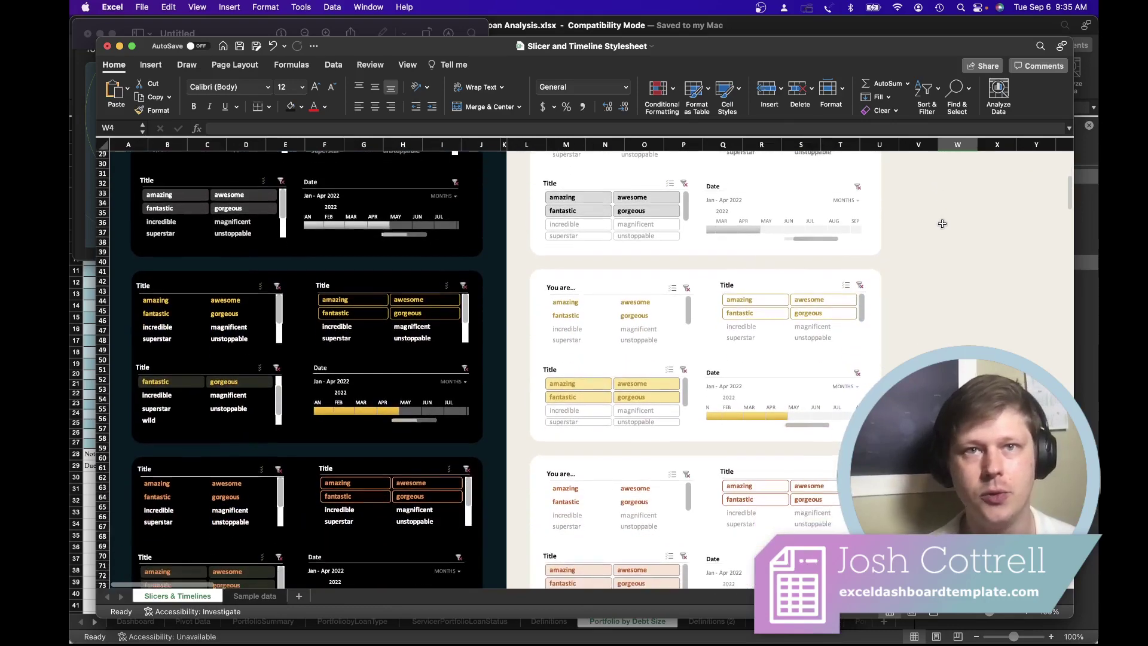
pyautogui.scroll(-10, 943, 223)
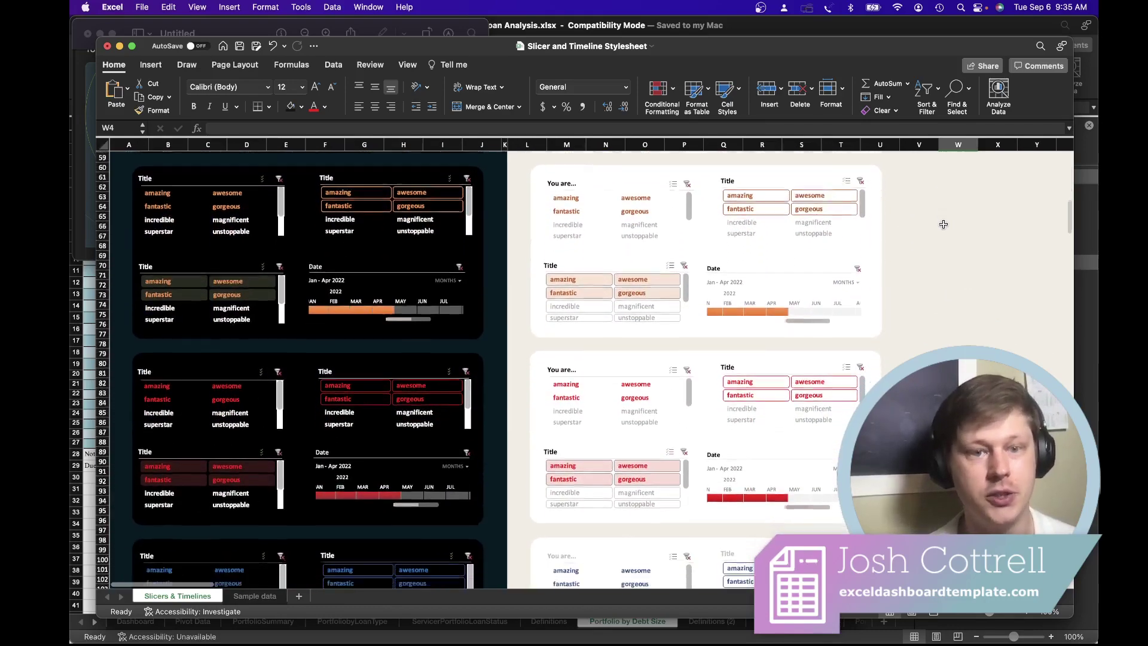
pyautogui.scroll(-10, 944, 223)
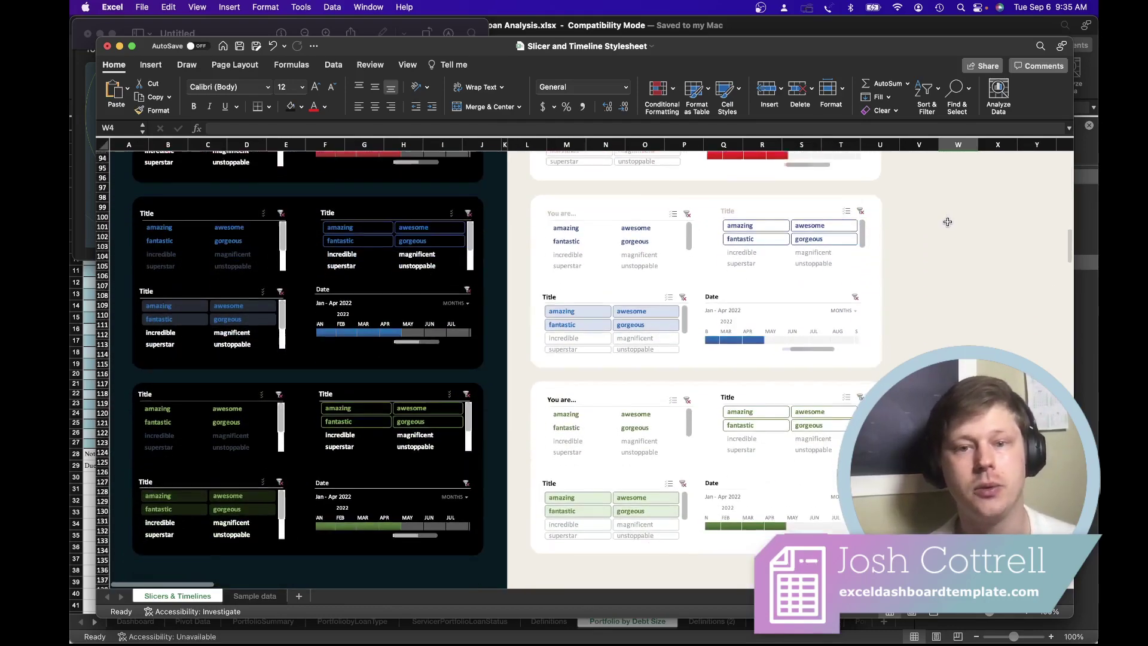
pyautogui.scroll(-3, 946, 223)
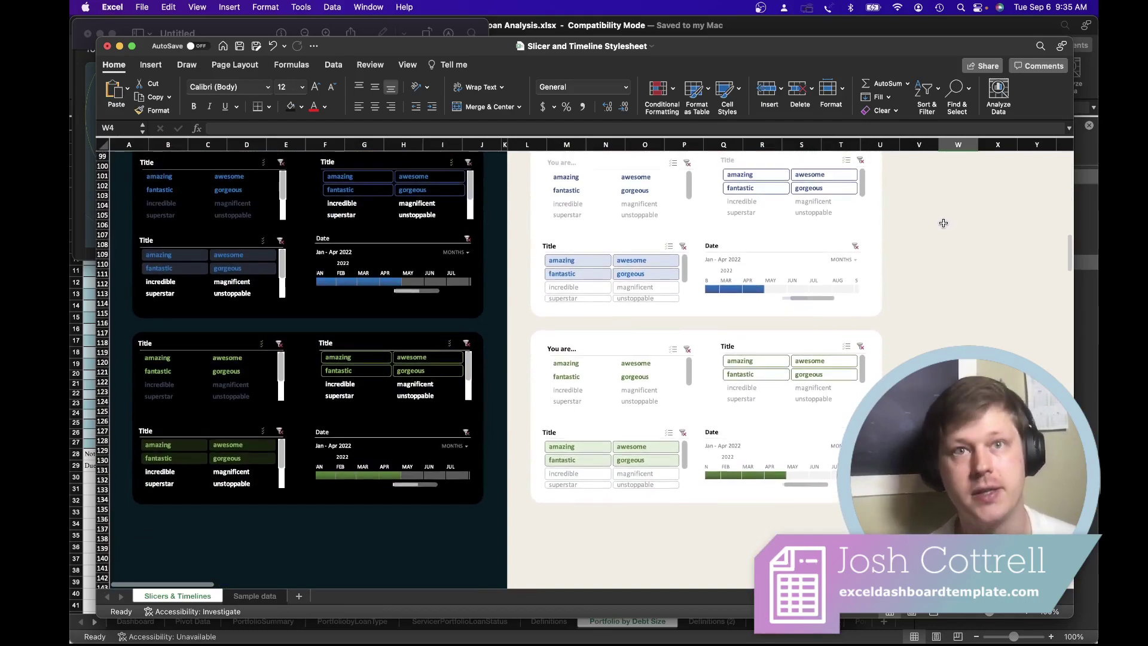
pyautogui.scroll(20, 943, 223)
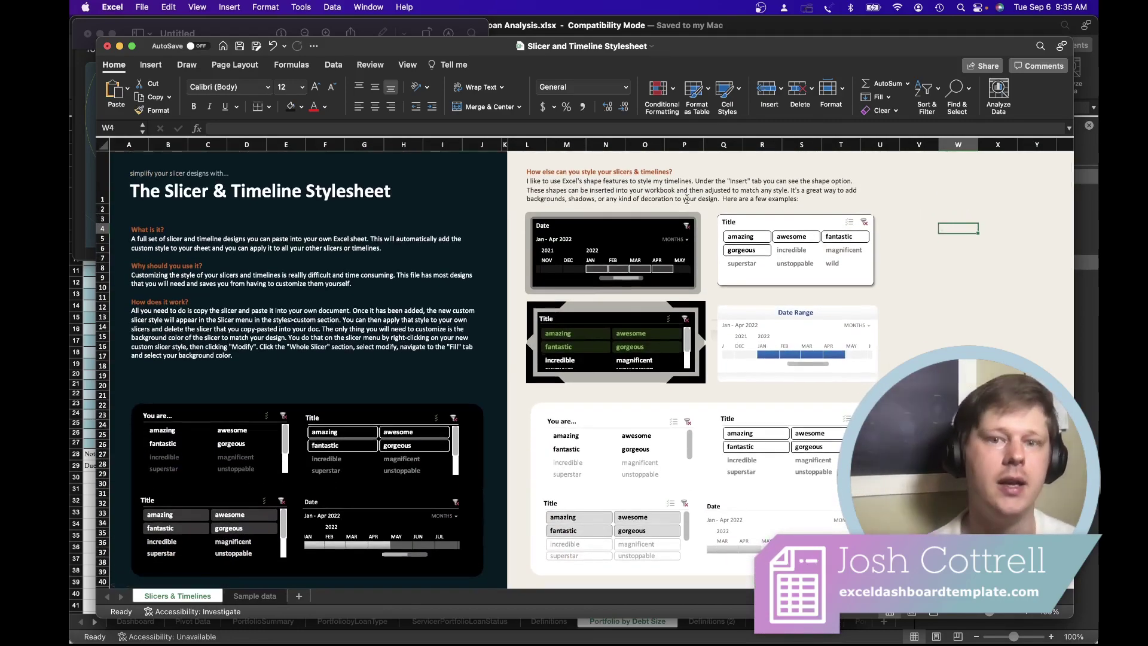
pyautogui.scroll(-5, 311, 284)
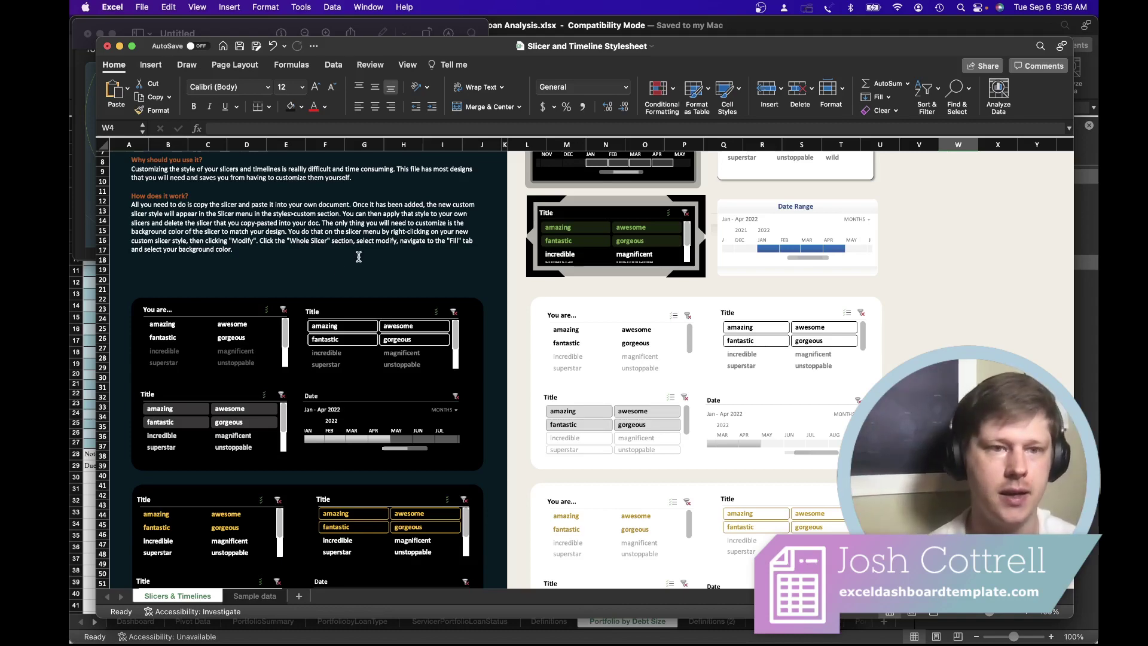
pyautogui.scroll(5, 359, 258)
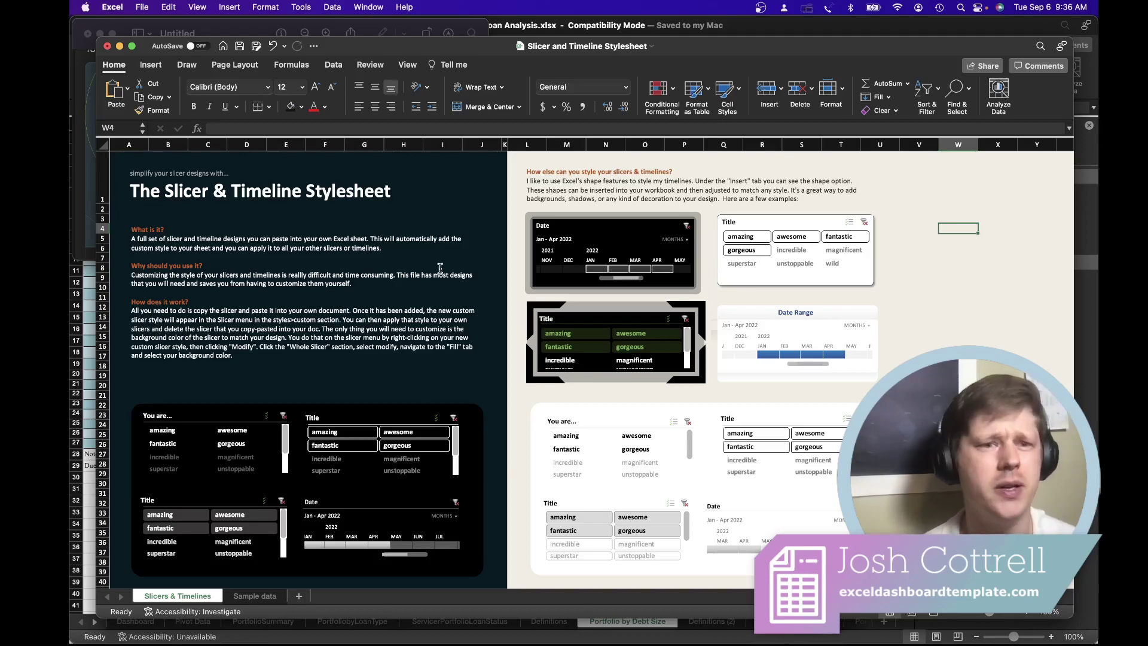
pyautogui.scroll(-1, 422, 275)
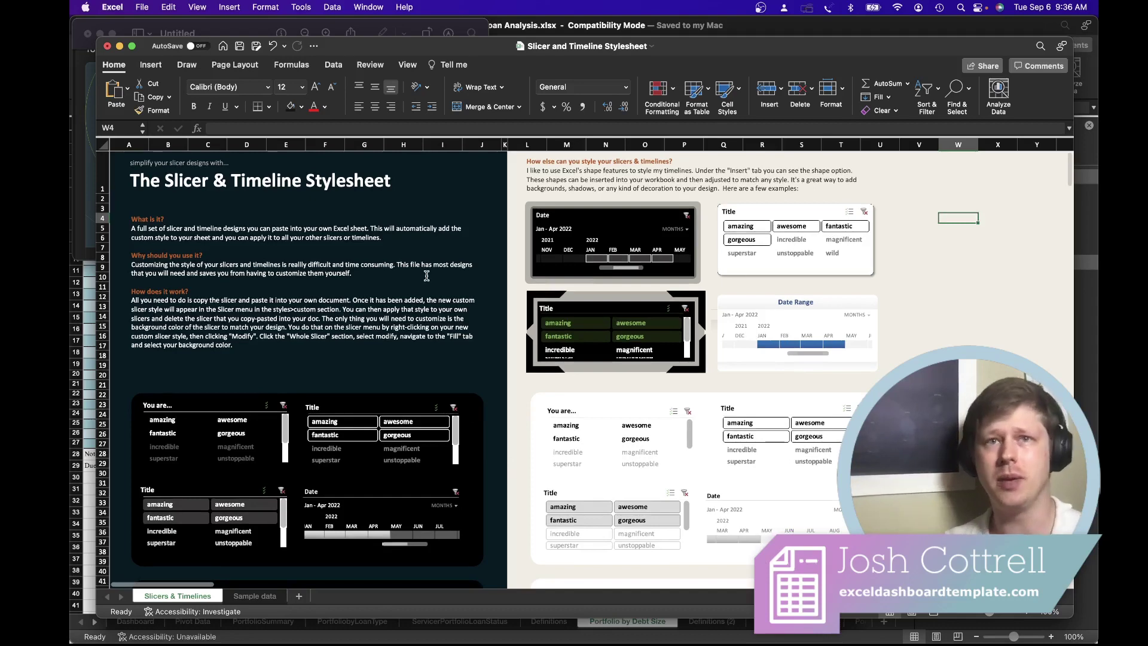
pyautogui.scroll(-2, 437, 264)
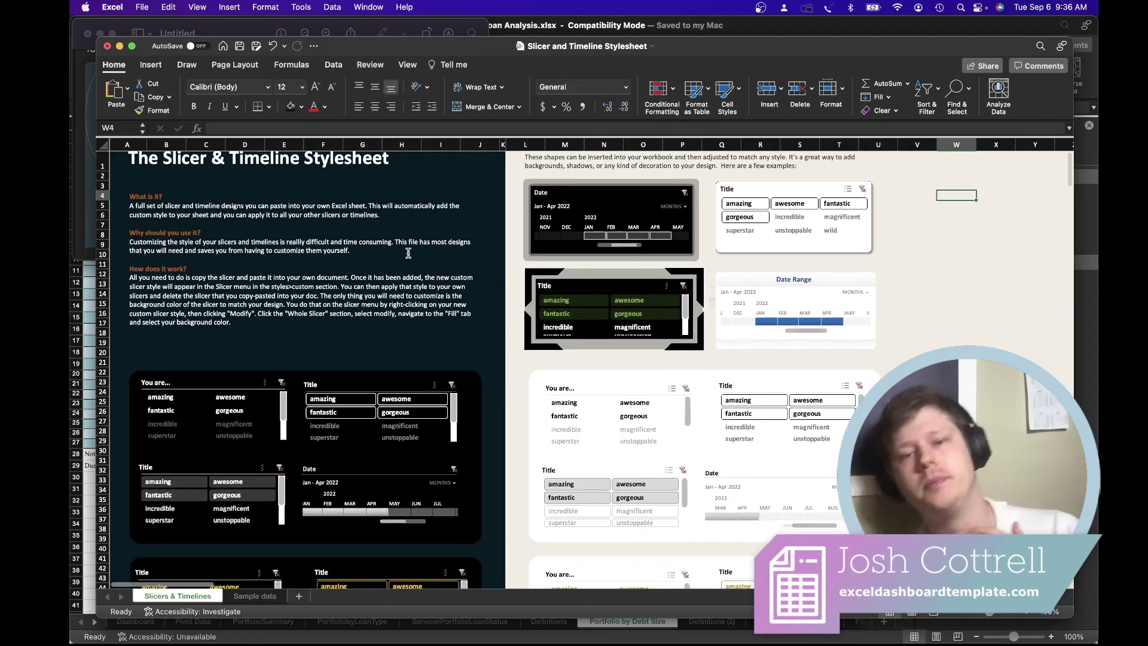
pyautogui.scroll(-1, 388, 265)
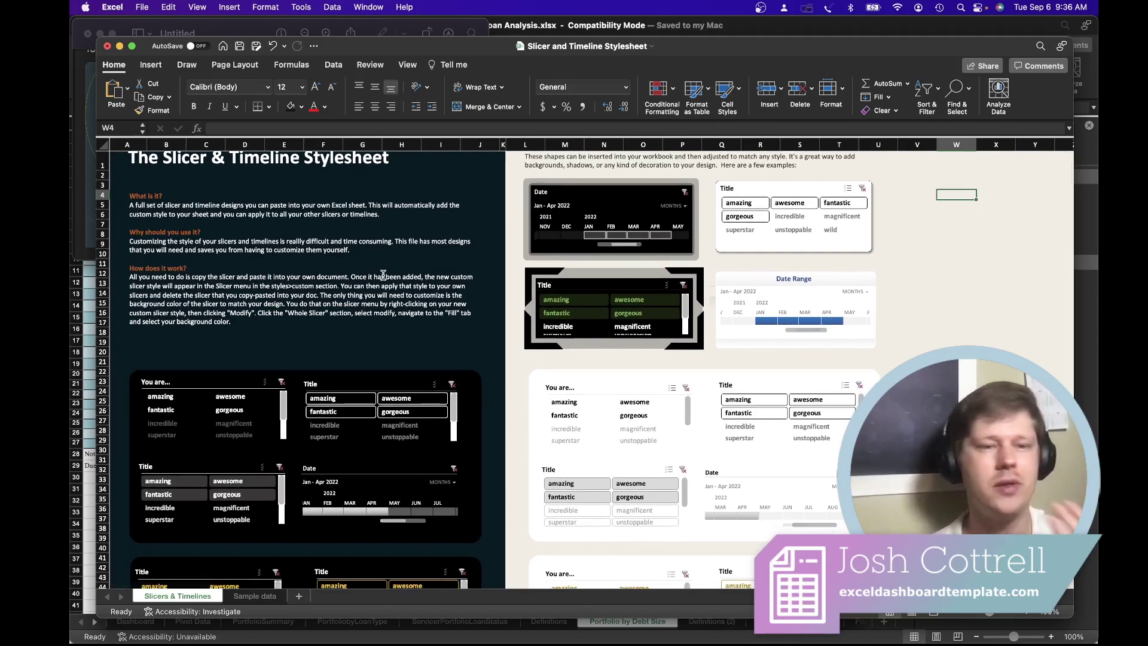
pyautogui.scroll(3, 382, 276)
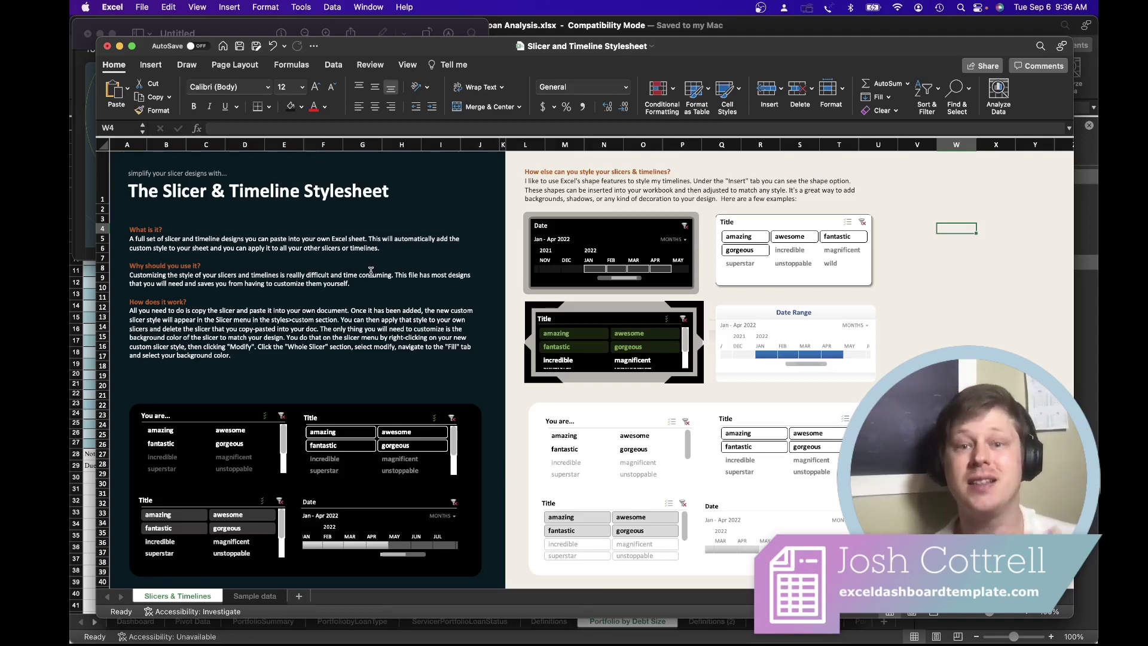
pyautogui.scroll(-3, 373, 272)
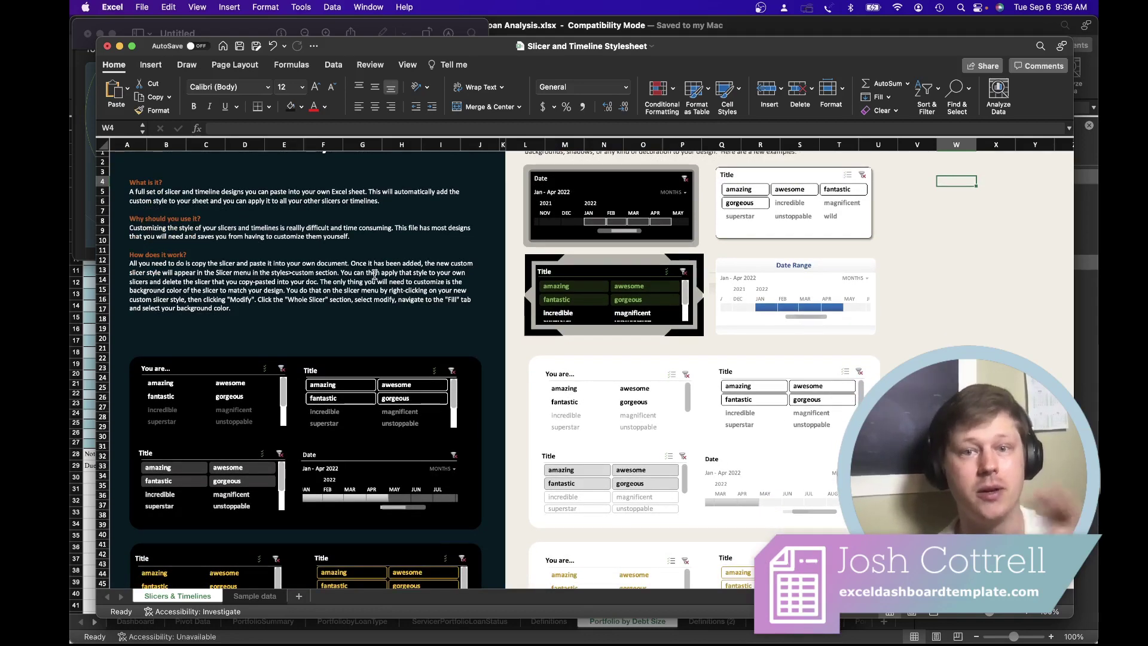
pyautogui.scroll(-7, 402, 264)
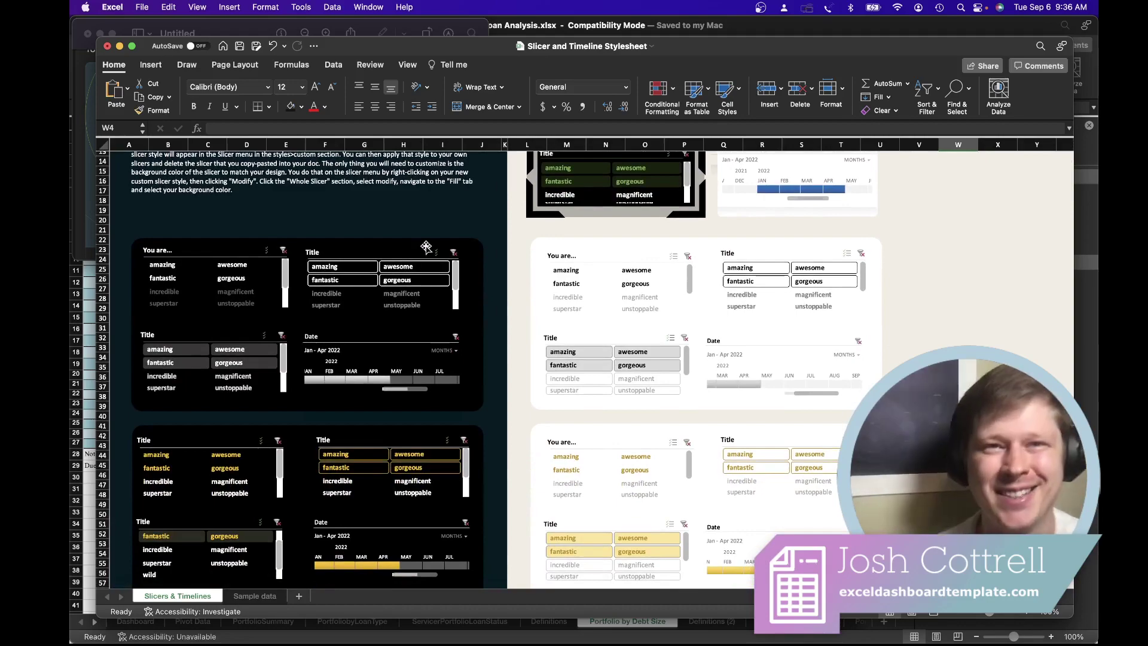
pyautogui.scroll(8, 431, 251)
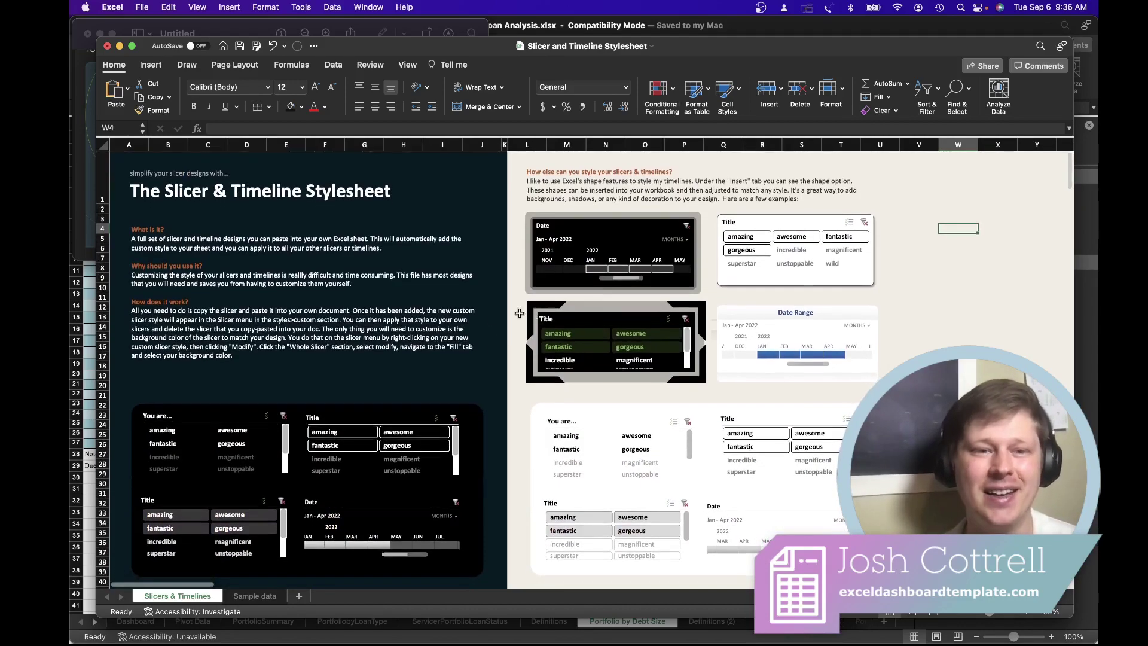
pyautogui.scroll(-8, 436, 315)
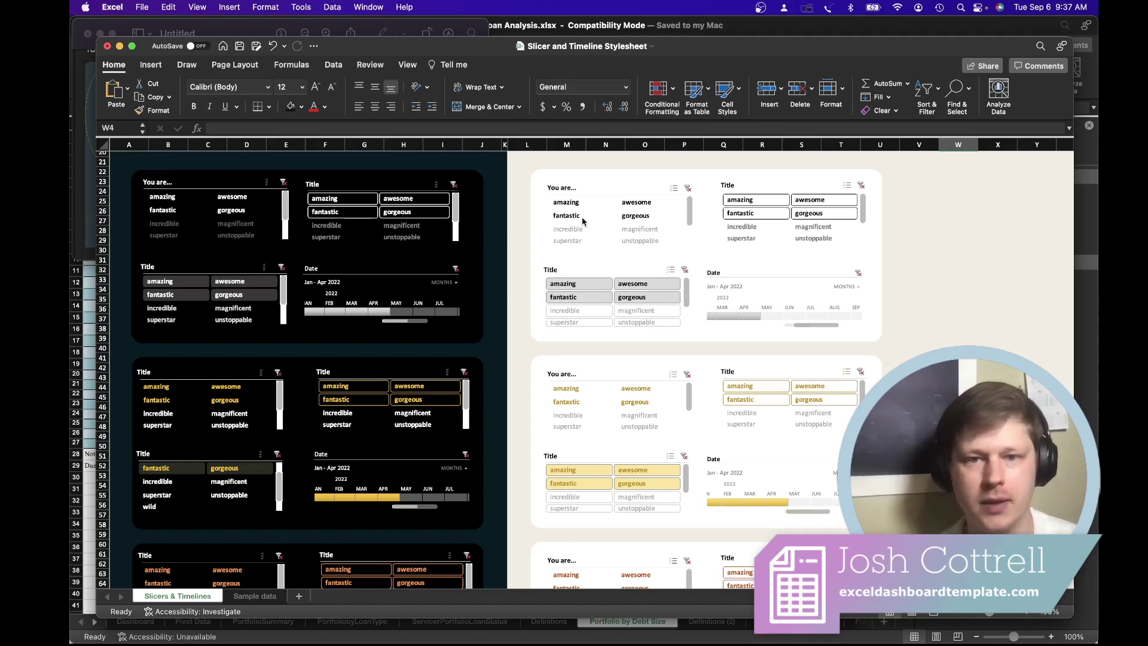
pyautogui.scroll(6, 577, 235)
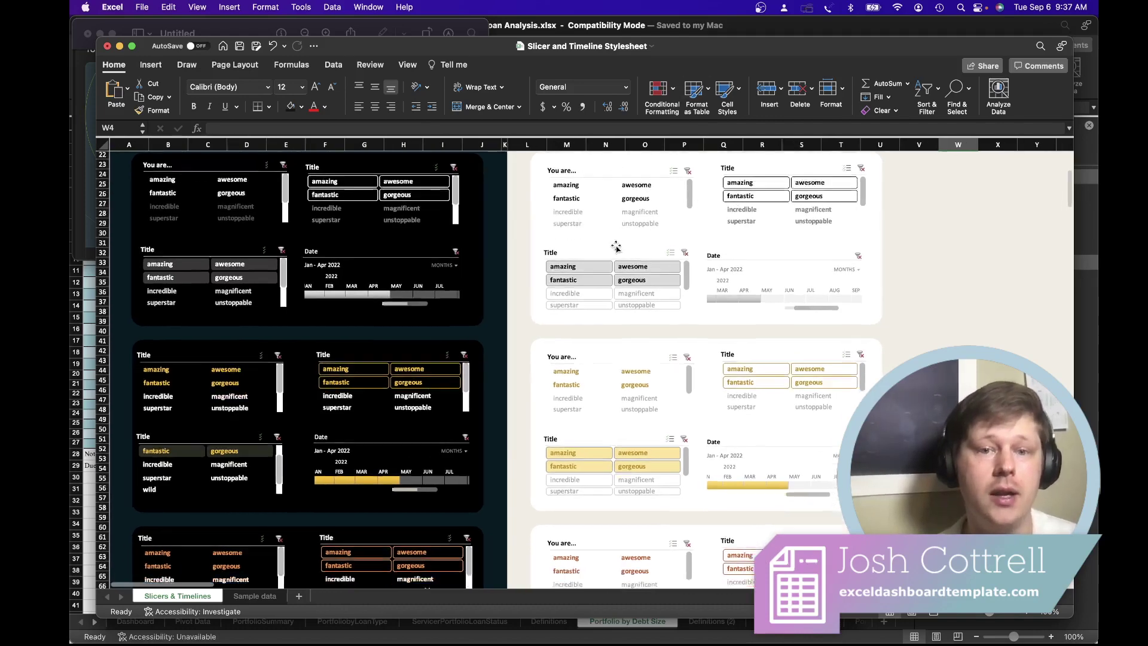